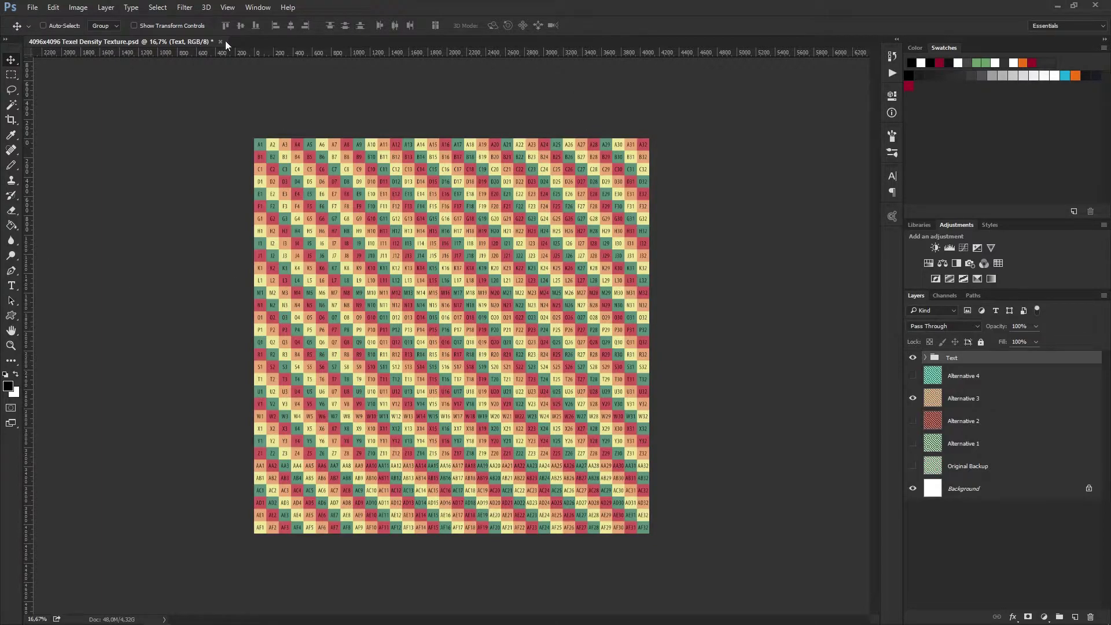
Step: Browse the Edit menu without choosing anything, then hide the Text group's cell labels on the checker texture
left_click(53, 8)
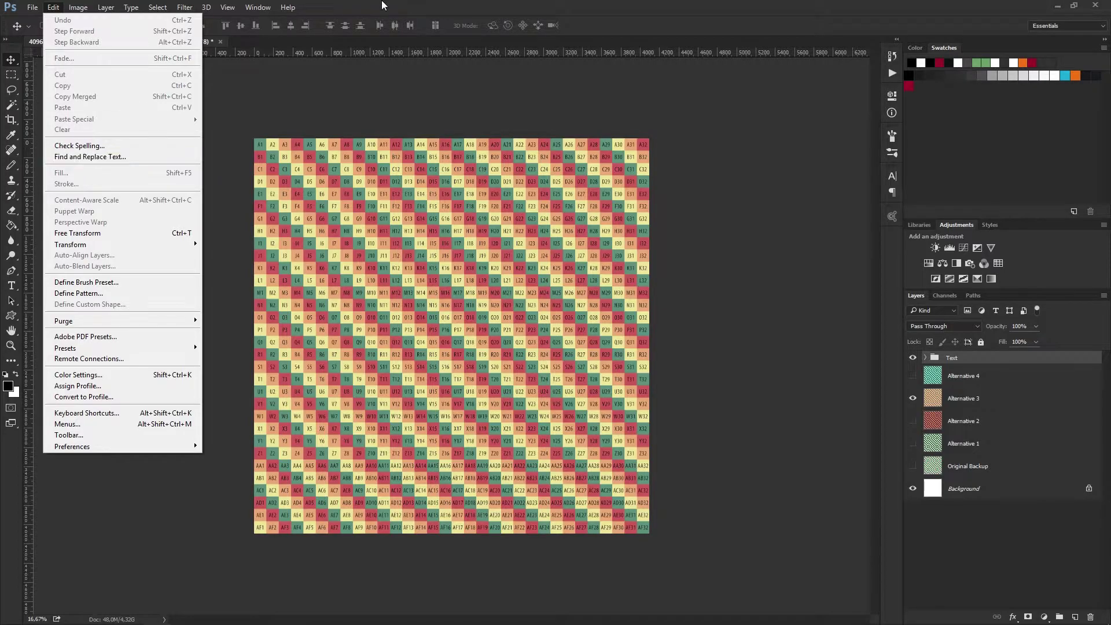
left_click(412, 6)
left_click(47, 8)
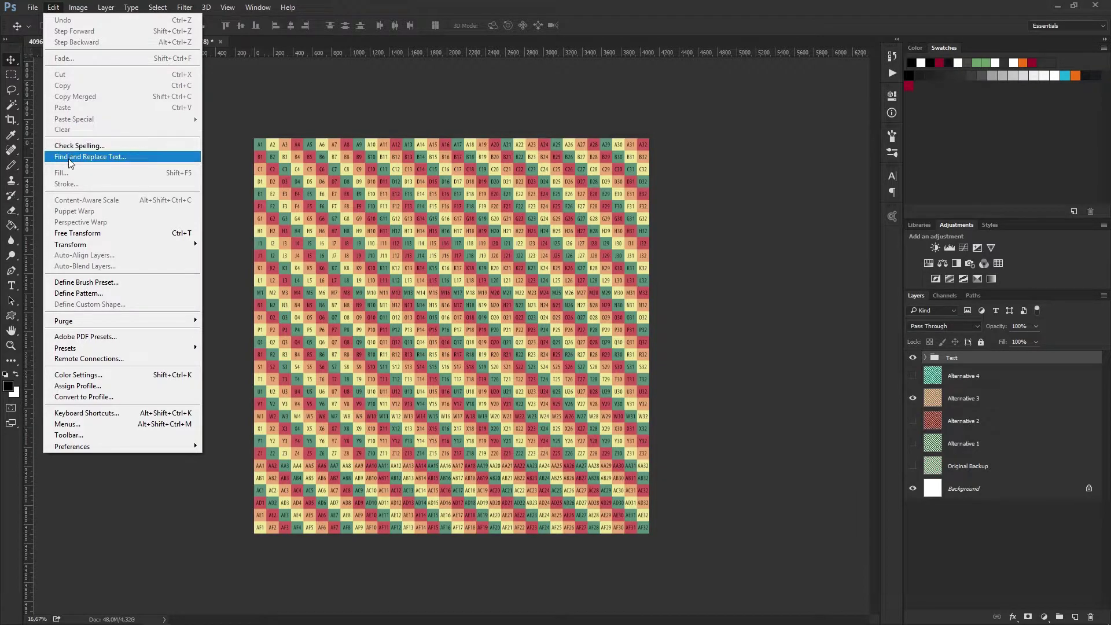
left_click(55, 7)
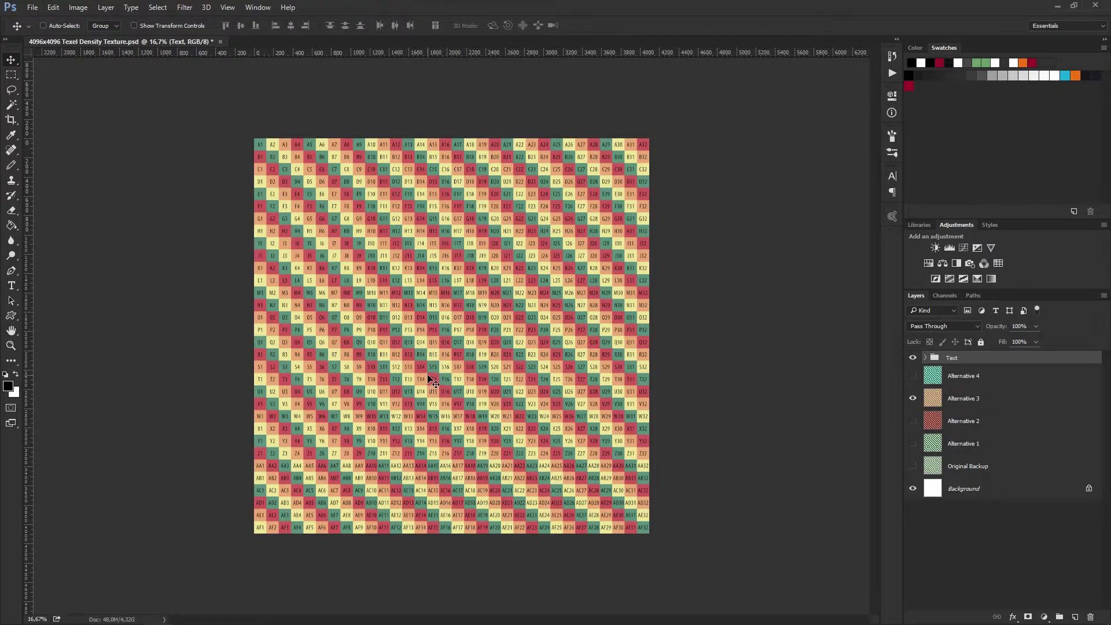
left_click(914, 358)
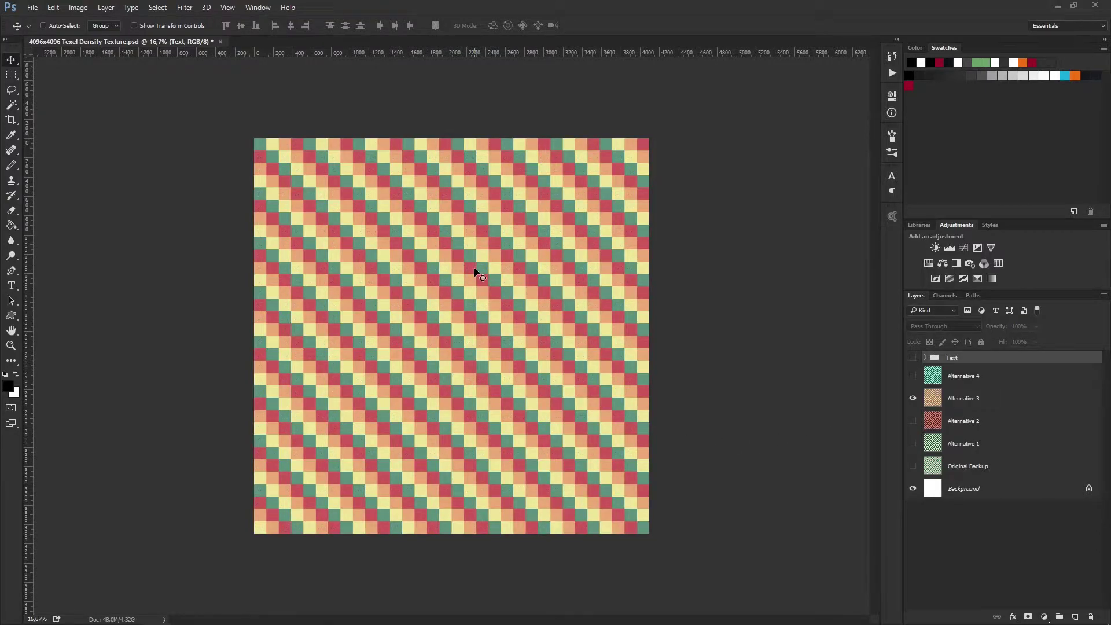
Step: Zoom in, show the A1–AF32 cell labels again and select the Horizontal Type tool
scroll(245, 128, "up", 3)
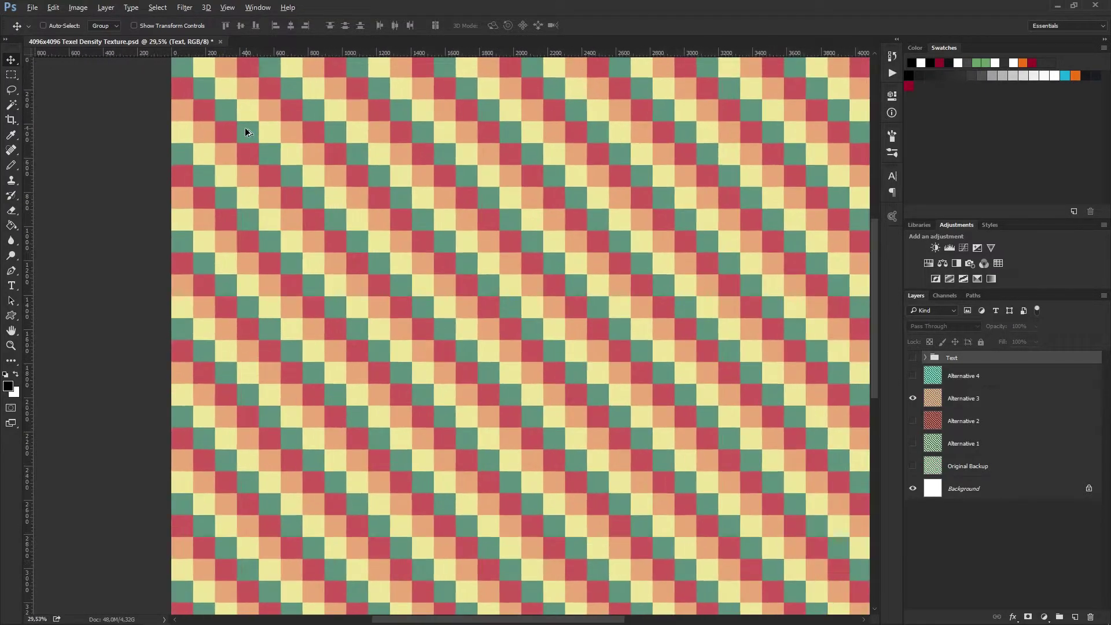
scroll(217, 140, "up", 2)
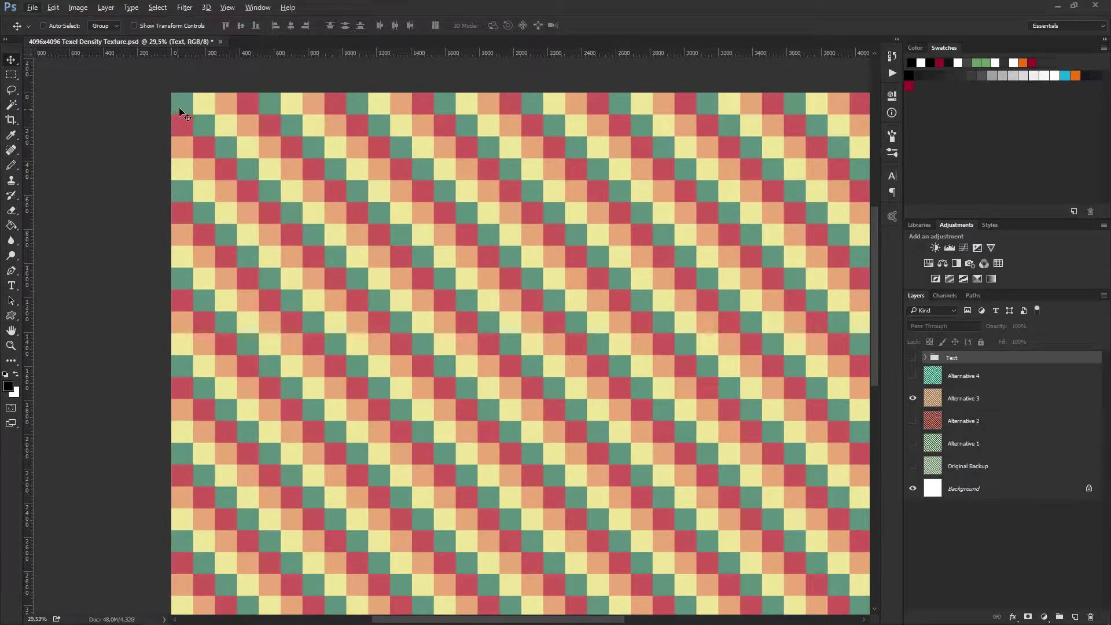
scroll(182, 116, "up", 2)
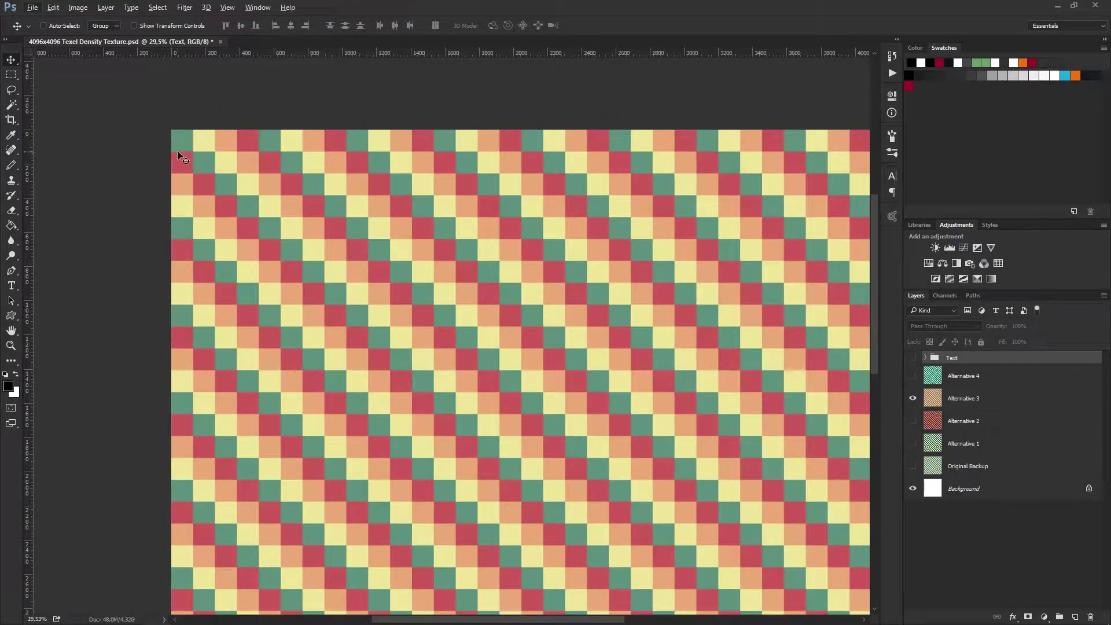
left_click(913, 357)
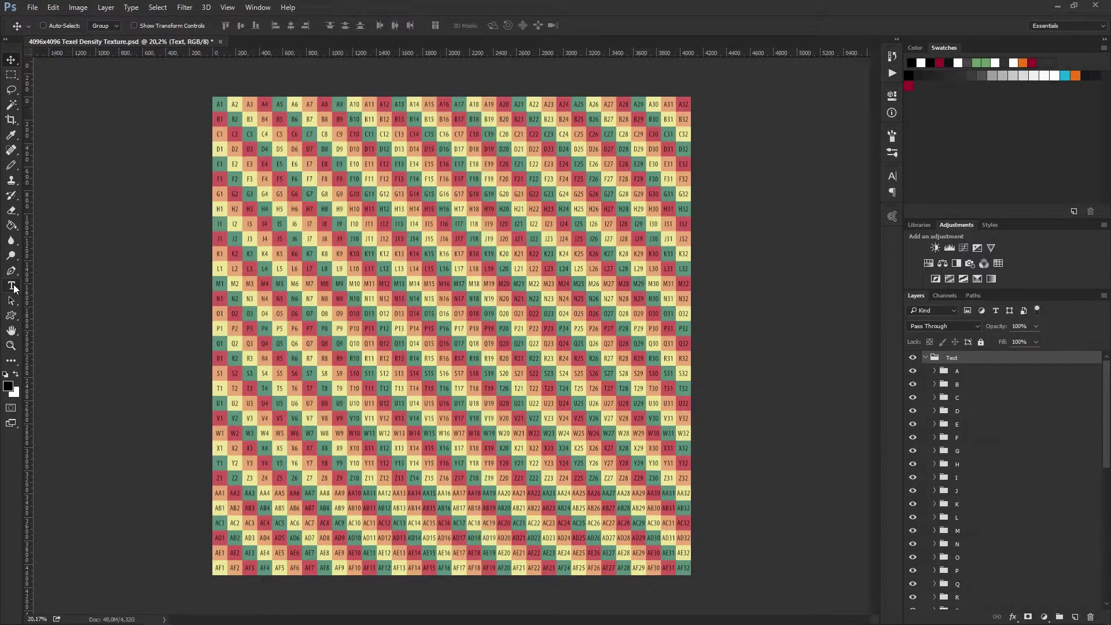
left_click(12, 287)
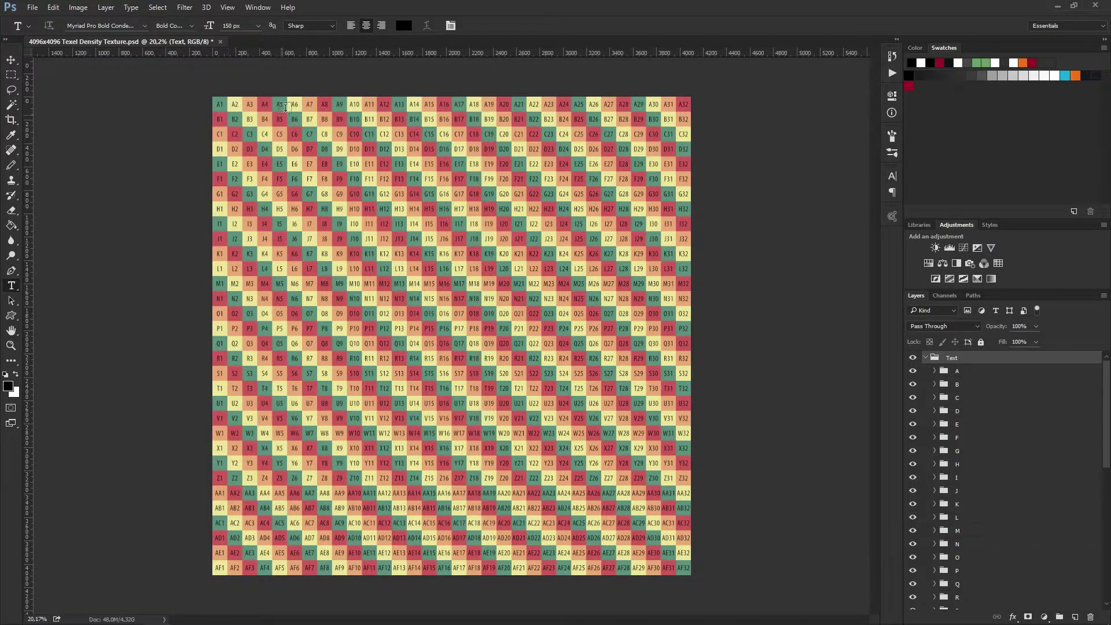
left_click(53, 8)
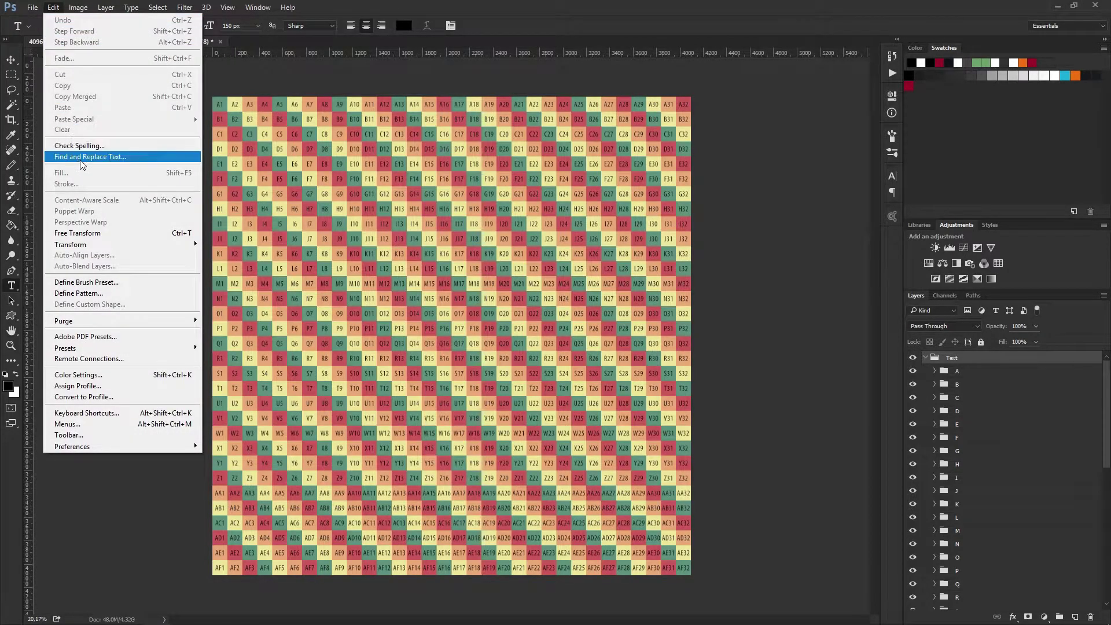
left_click(78, 8)
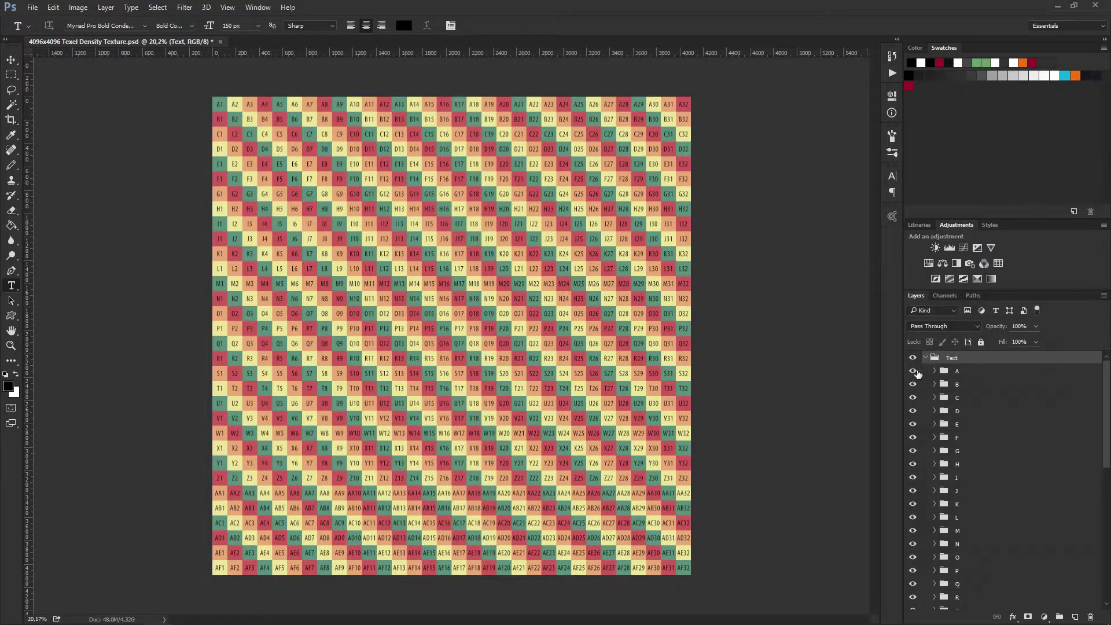
left_click(933, 371)
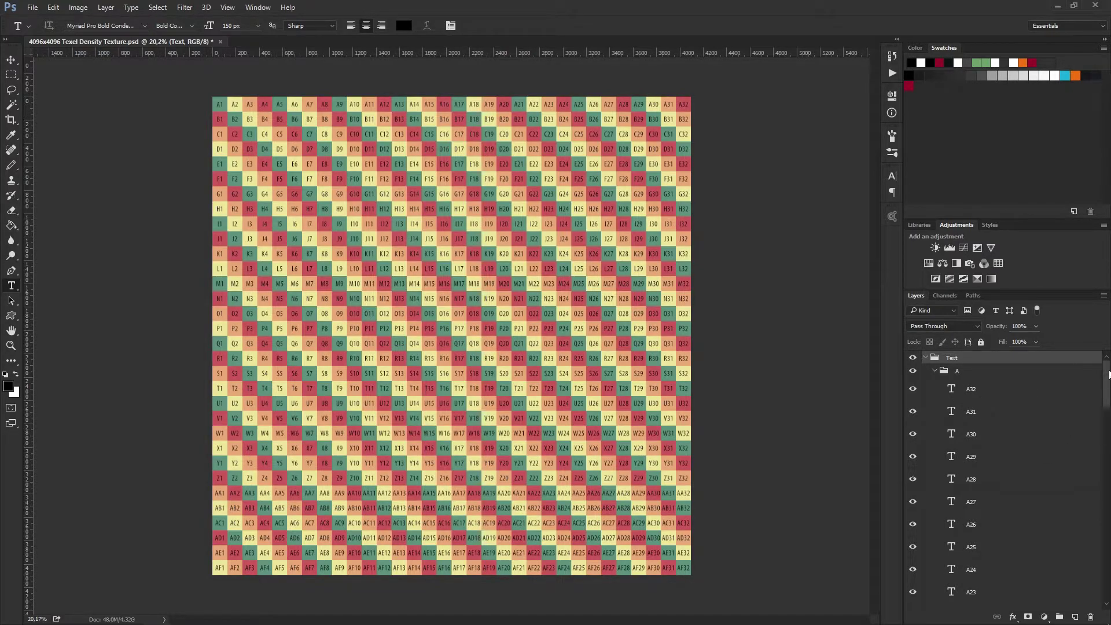
left_click_drag(1109, 375, 1105, 508)
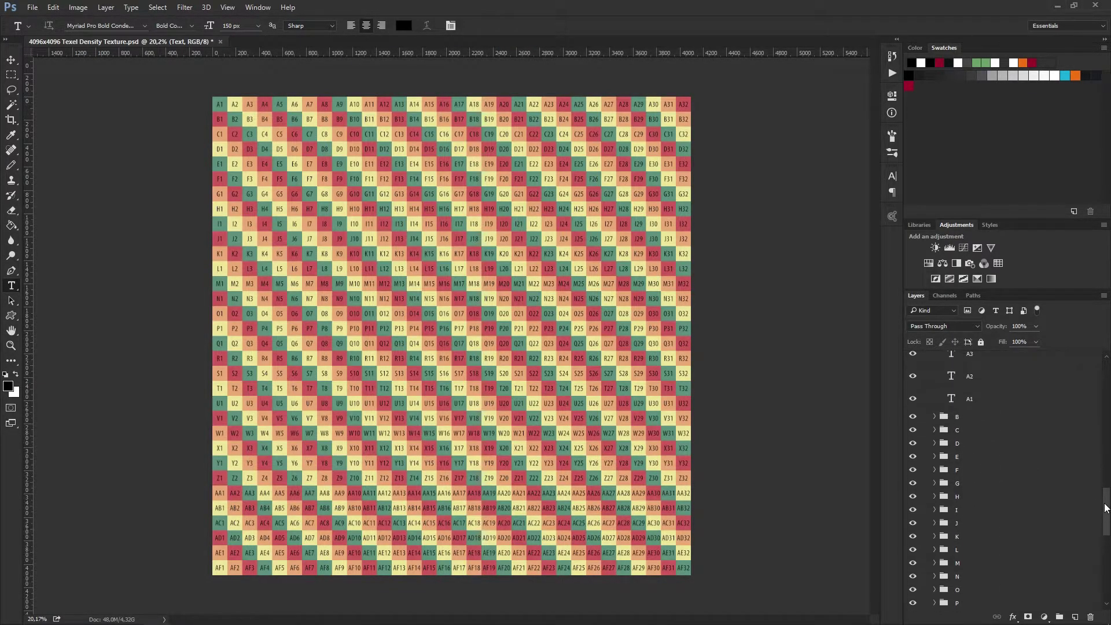
scroll(1022, 429, "down", 5)
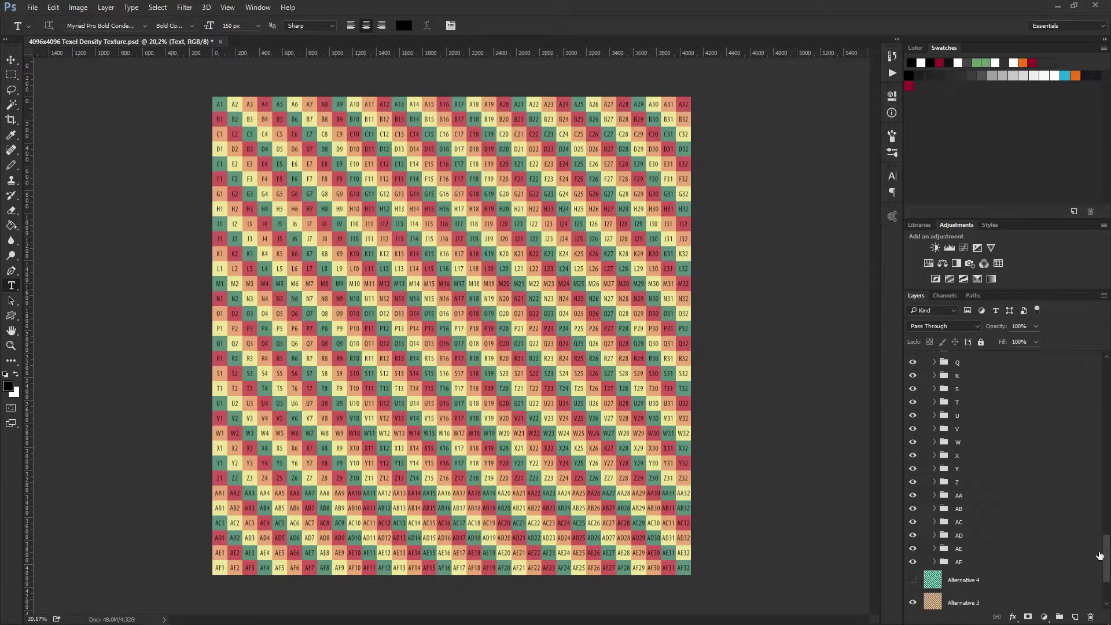
left_click_drag(1101, 556, 1102, 376)
left_click(927, 358)
Step: Collapse the Text group and close the texture document without saving
left_click(926, 358)
left_click(34, 7)
left_click(149, 15)
left_click(220, 42)
left_click(560, 240)
Step: Create a new white 1024 x 1024 document
left_click(31, 7)
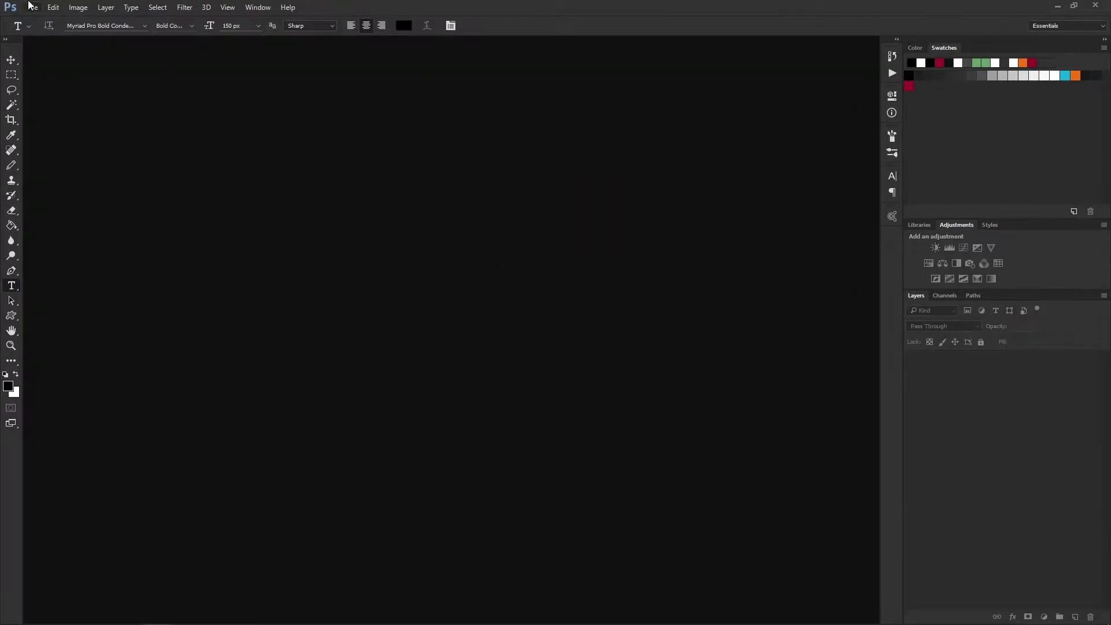
left_click(43, 19)
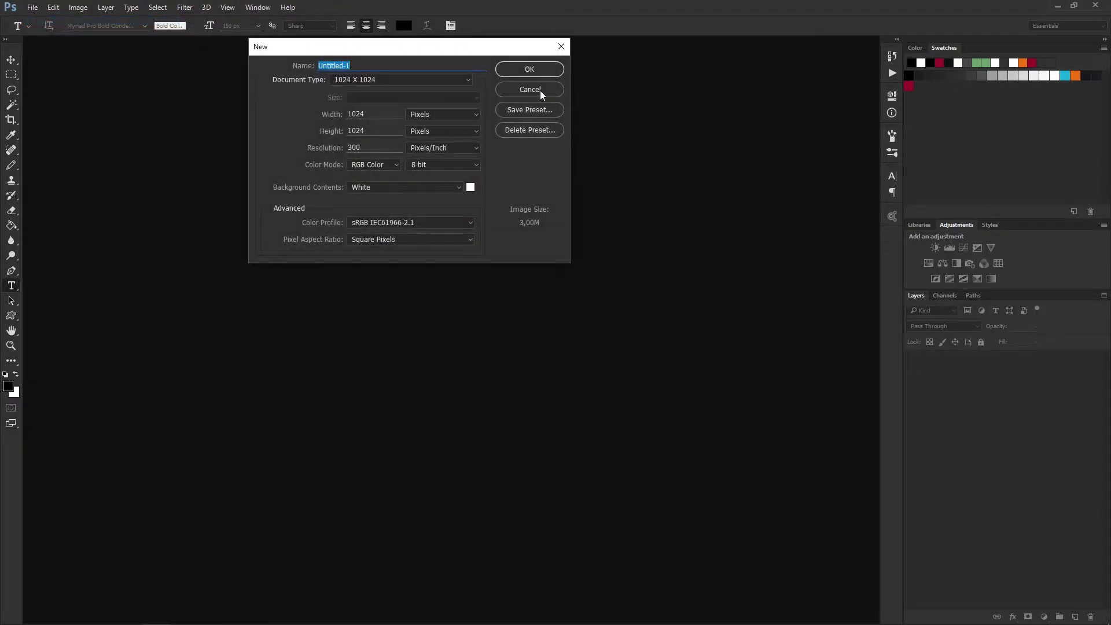
left_click(533, 72)
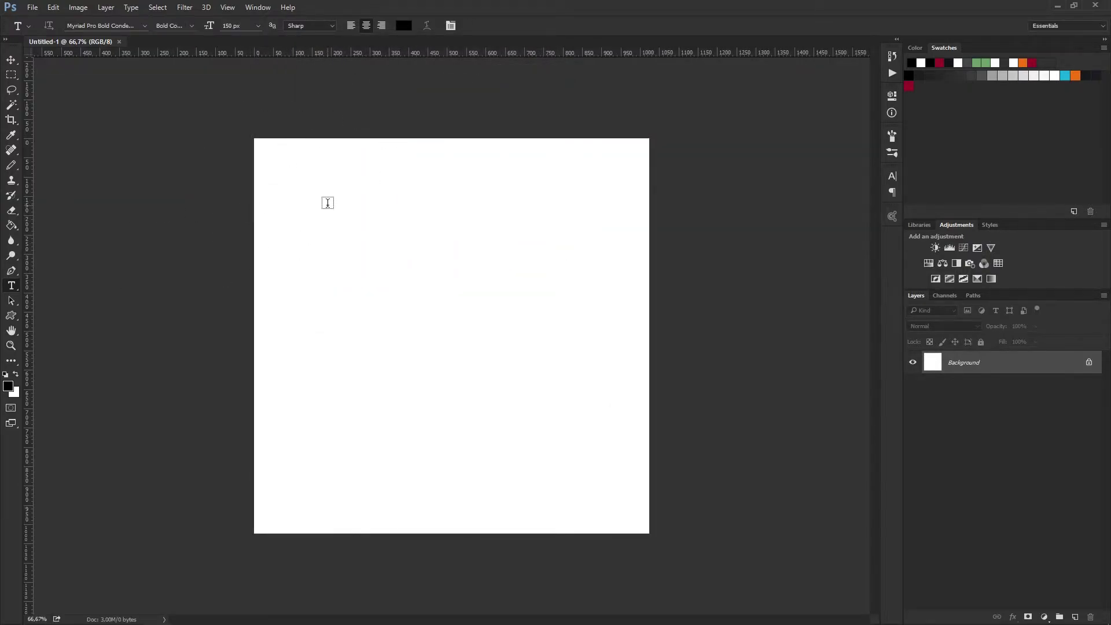
Step: Add a 'Hello' text layer near the canvas top-left and nudge it slightly right
left_click(327, 204)
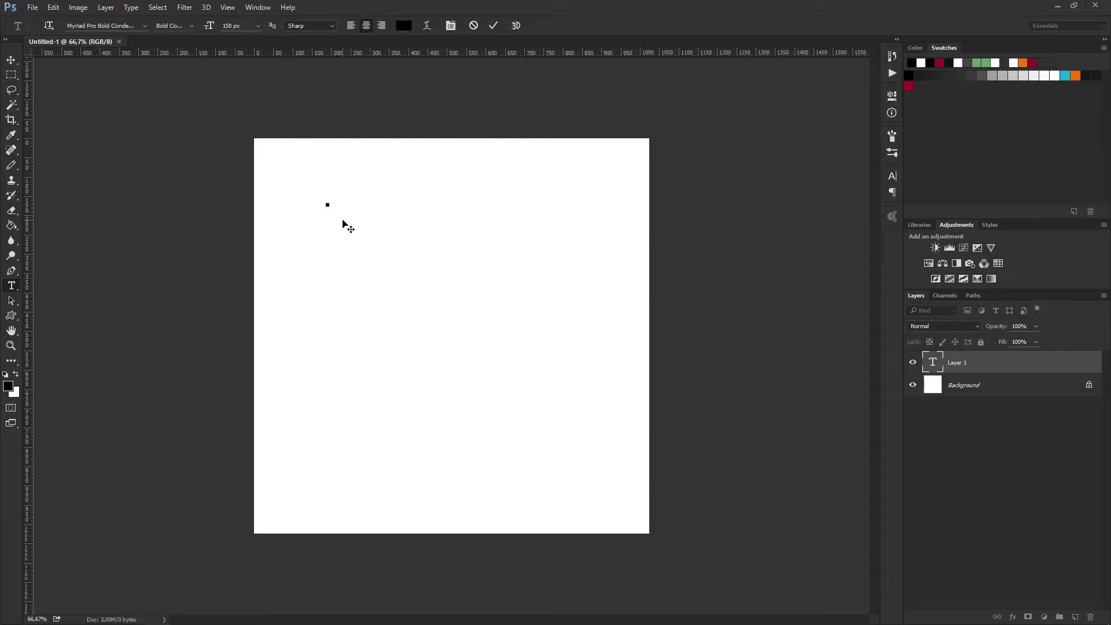
type("Hello")
left_click(11, 61)
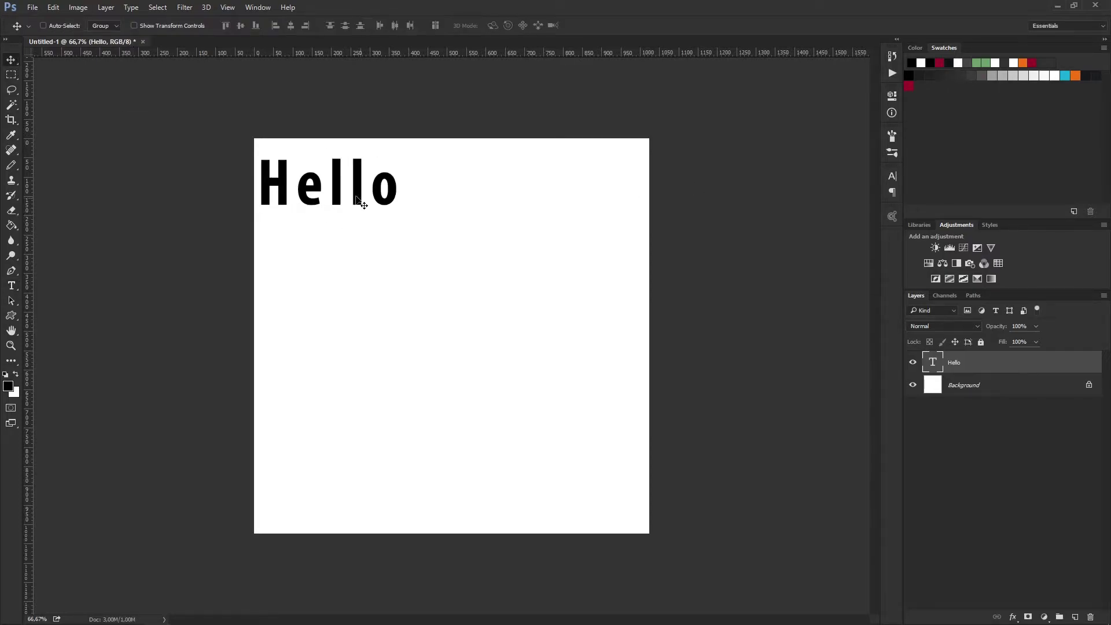
left_click_drag(298, 213, 305, 213)
Step: Add separate text layers '1', '1', '1' and '2' across the canvas
left_click(11, 285)
left_click(346, 288)
type("1")
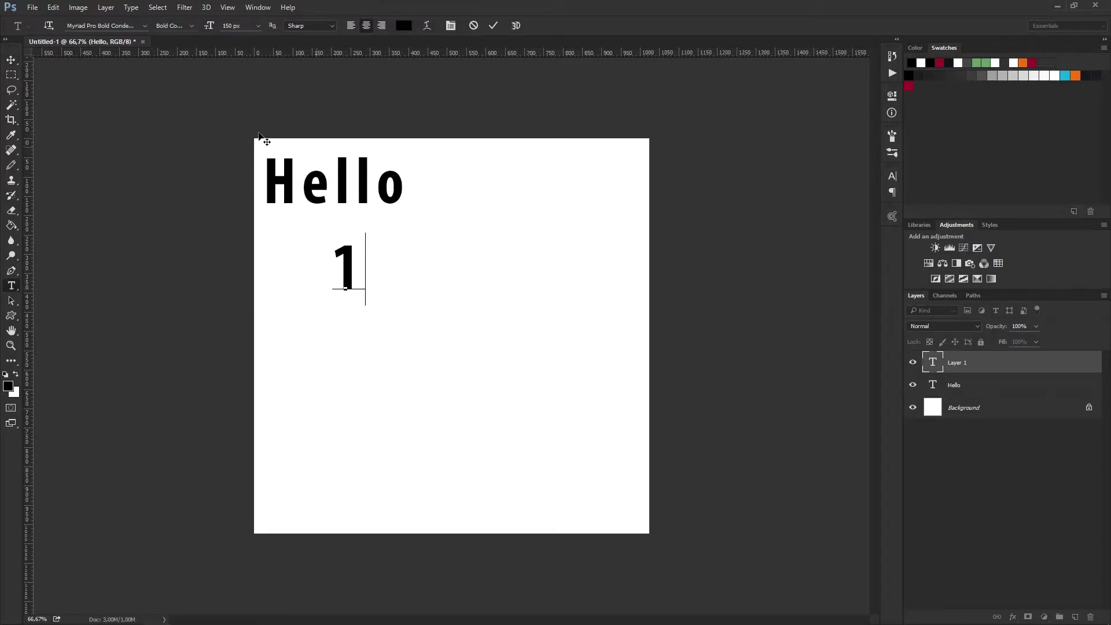
left_click(431, 270)
type("1")
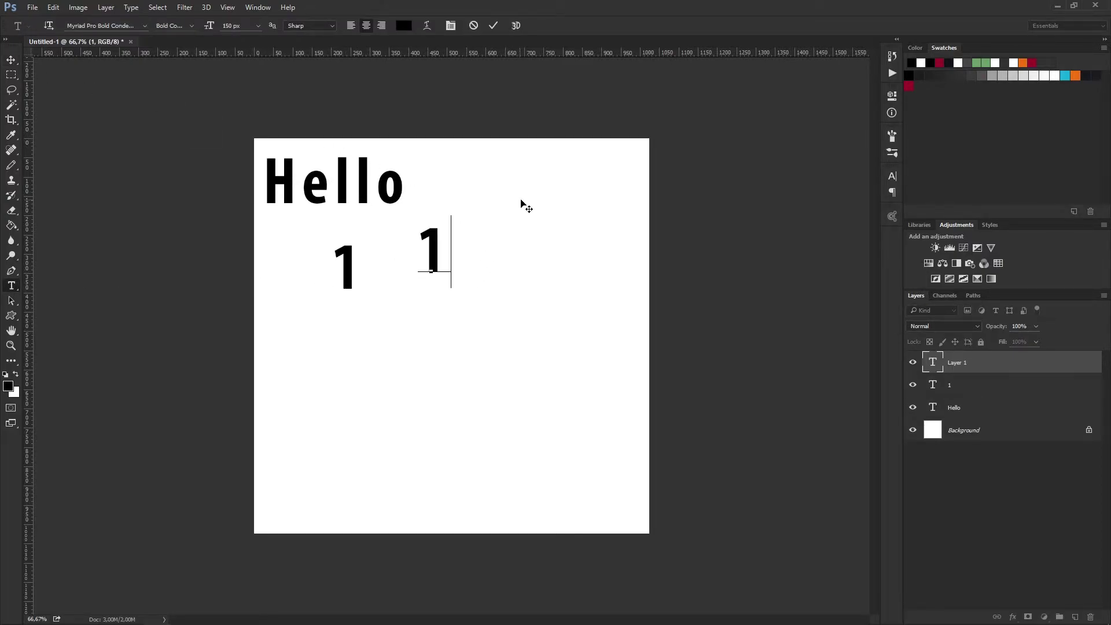
left_click(518, 236)
type("1")
left_click(516, 298)
type("2")
key("ctrl+Return")
Step: Add another '1', a '3' and a '123' text layer, then move '123' down and right
left_click(457, 340)
type("1")
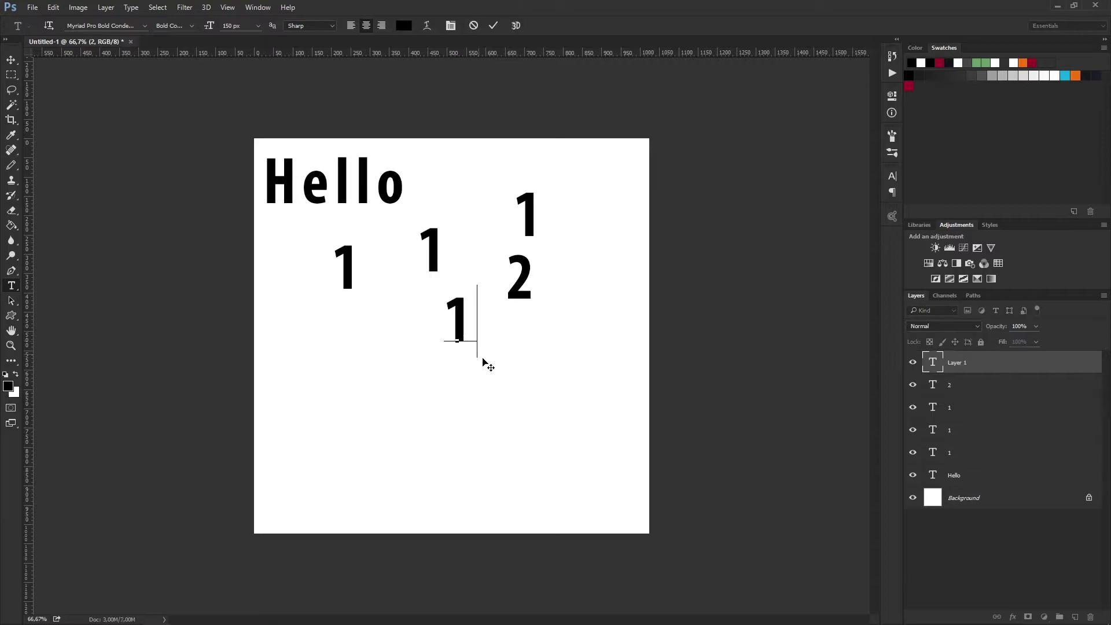
key("ctrl+Return")
left_click(559, 427)
type("3")
left_click(365, 404)
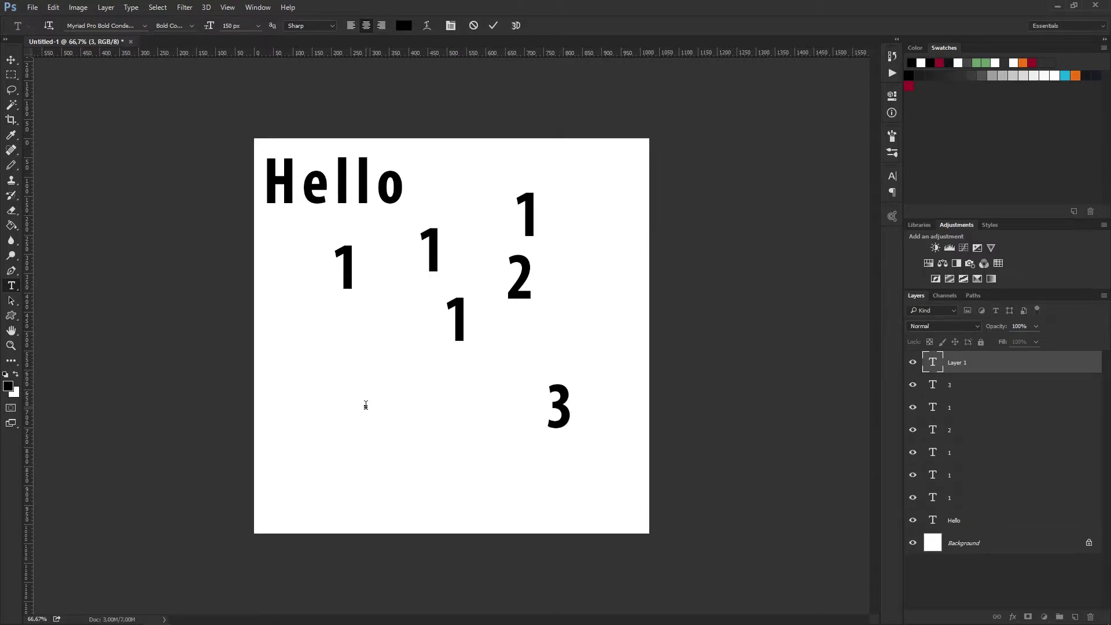
type("123")
key("ctrl+Return")
key("v")
left_click_drag(431, 368, 440, 387)
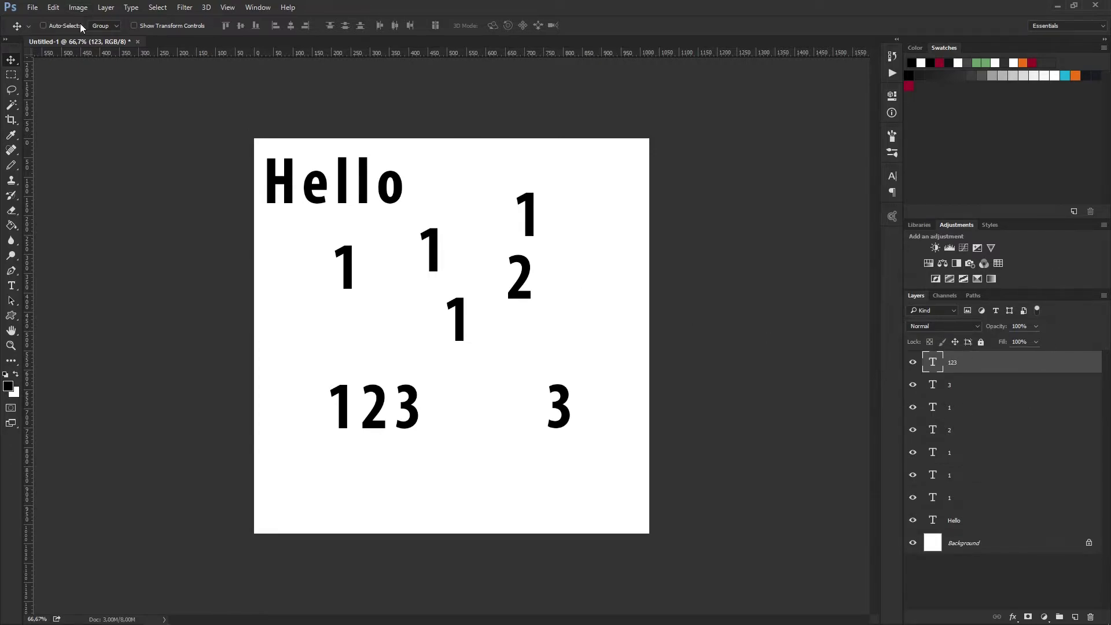
left_click(53, 8)
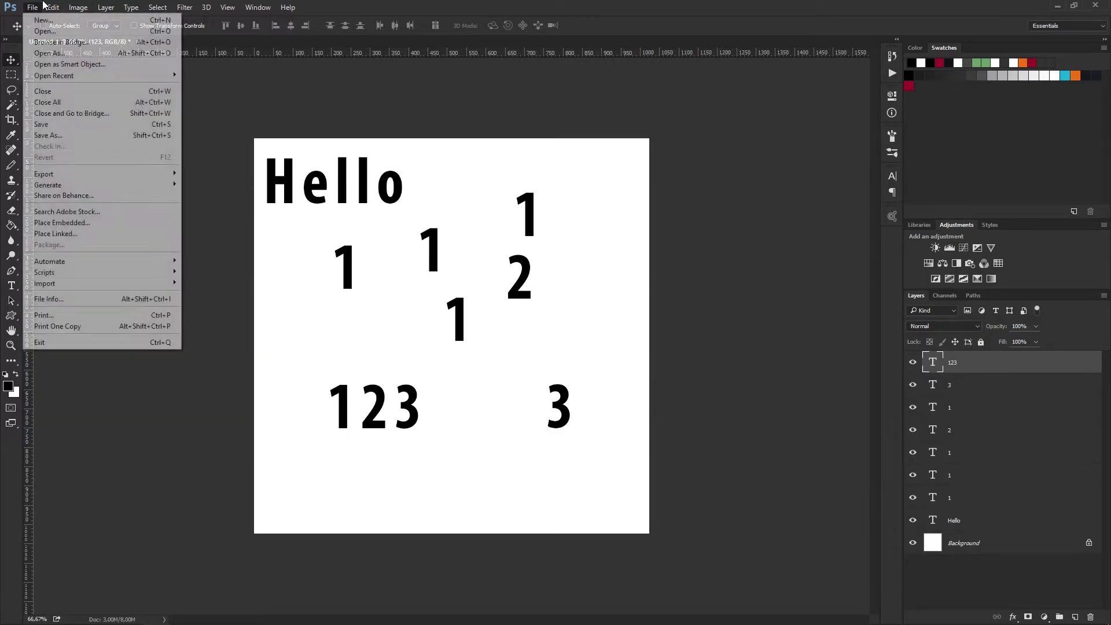
left_click(33, 6)
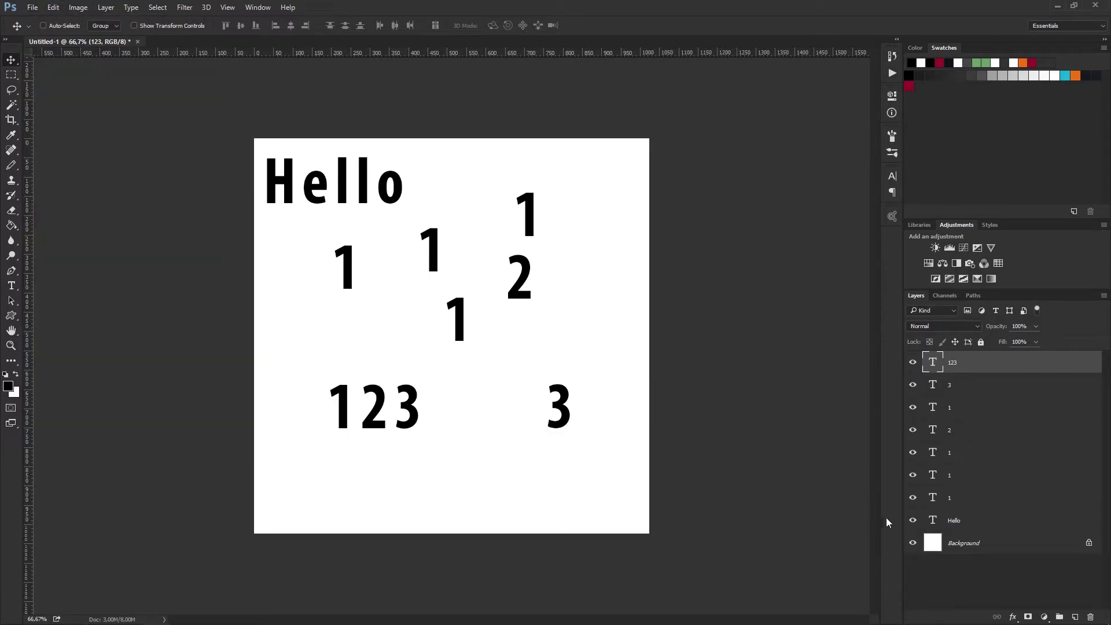
left_click(53, 7)
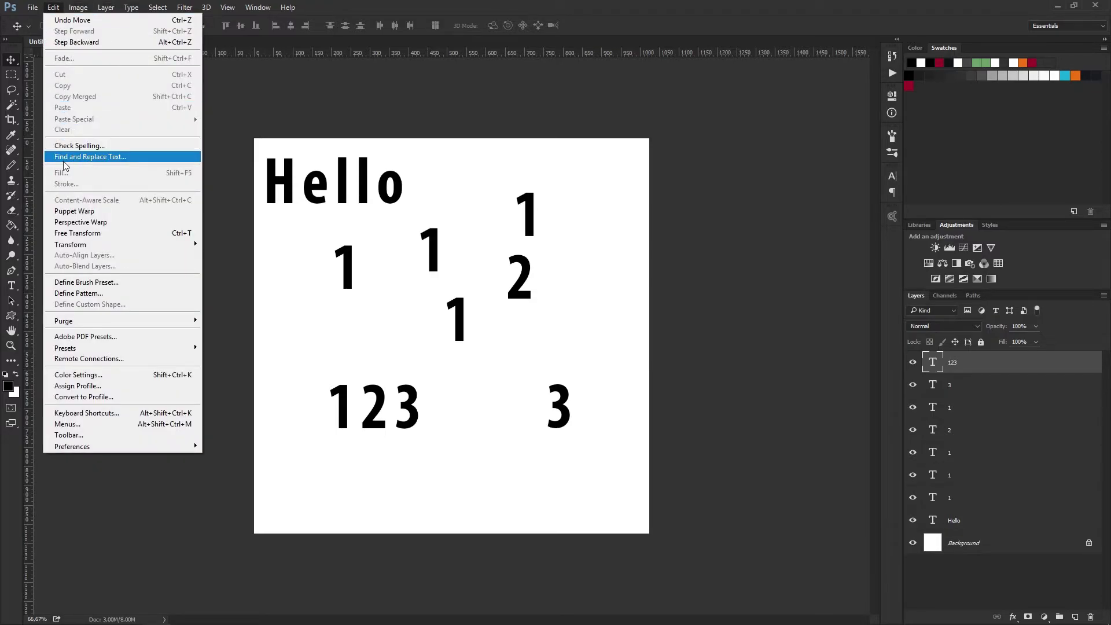
left_click(95, 158)
left_click_drag(664, 104, 652, 144)
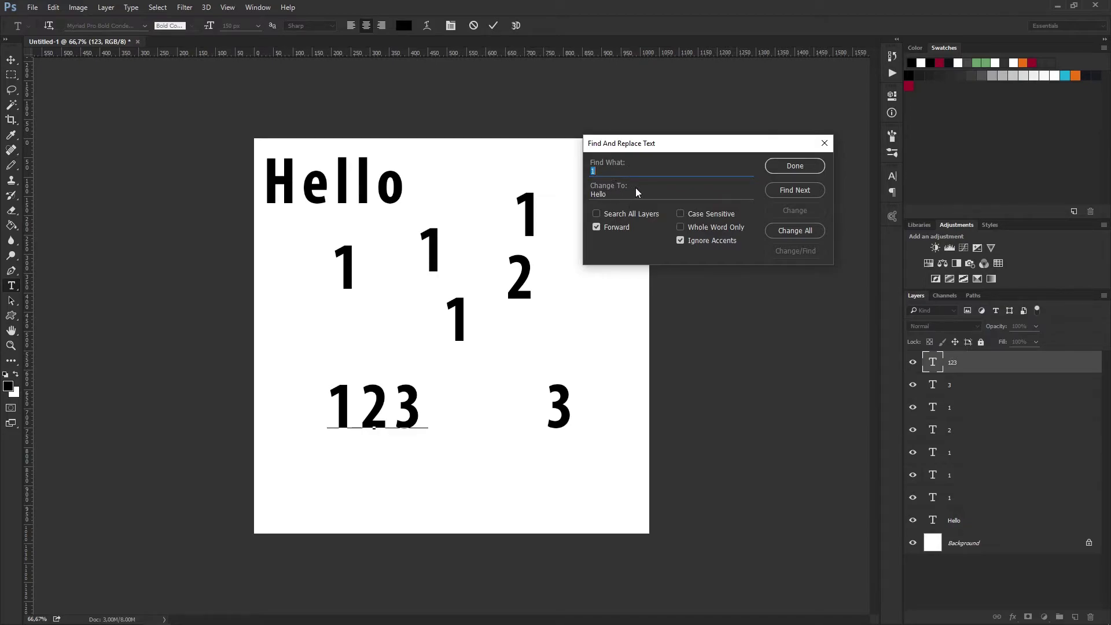
left_click_drag(645, 149, 661, 113)
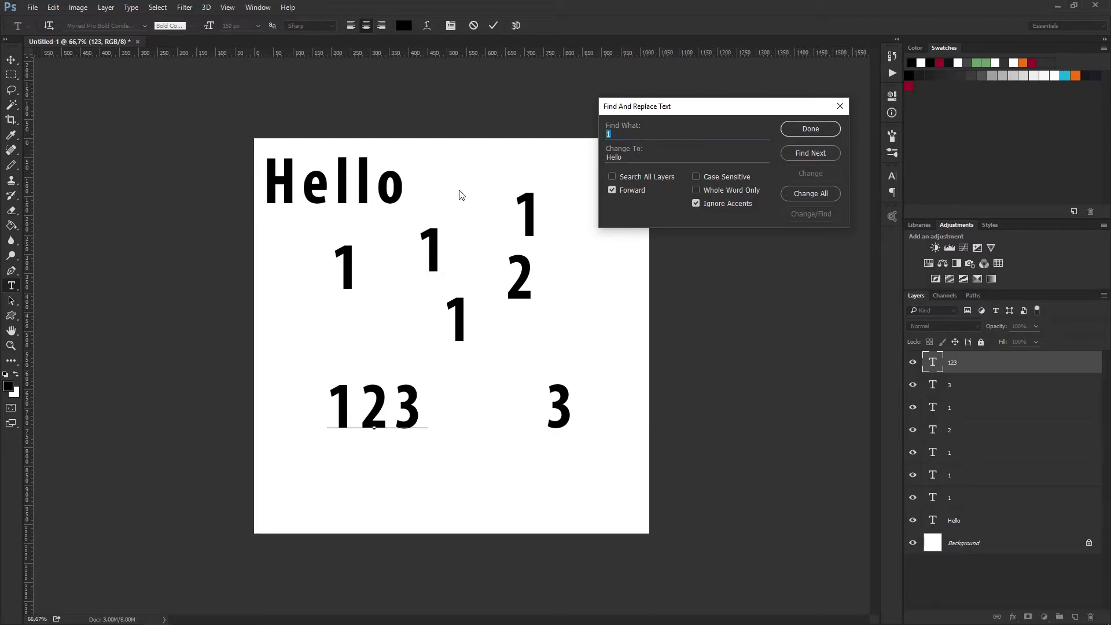
type("Hello")
double_click(631, 160)
type("ByeBye")
left_click(818, 192)
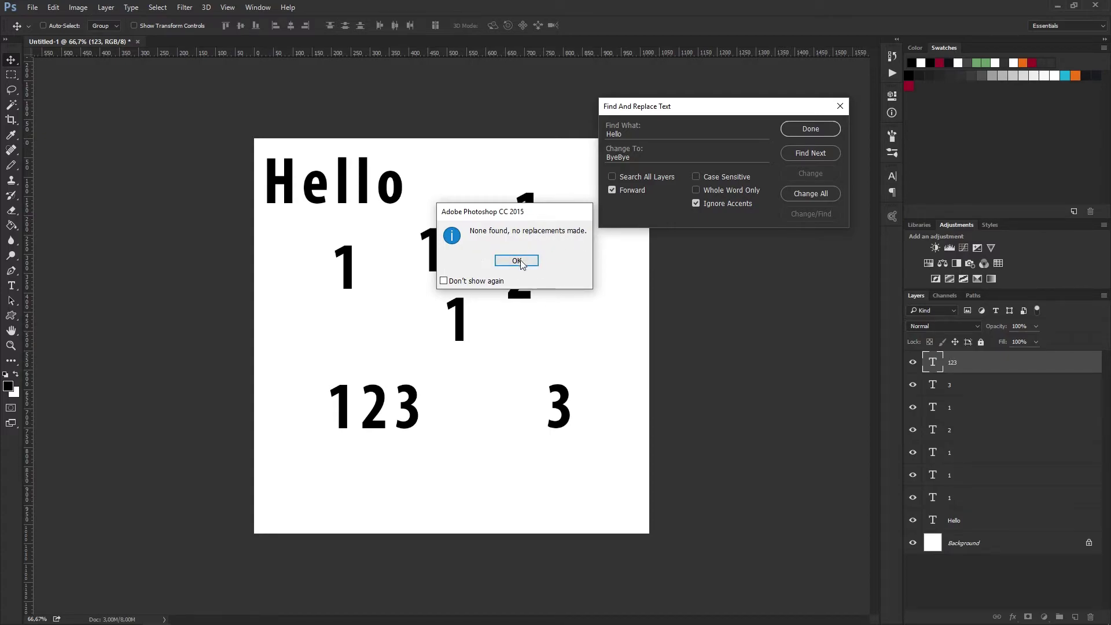
left_click(517, 261)
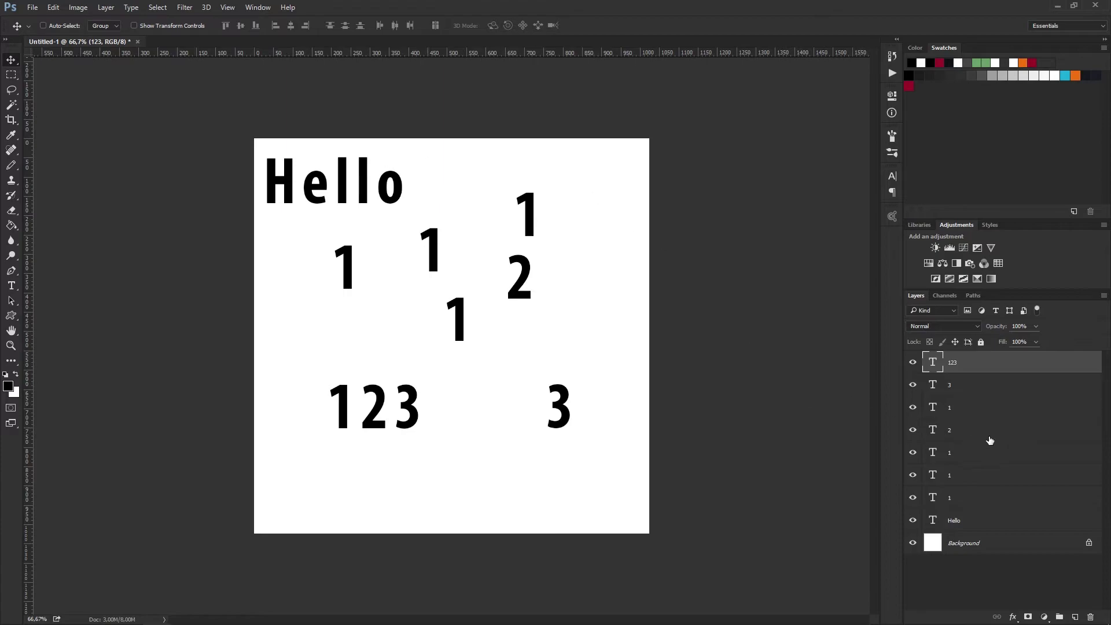
Step: Replace 'Hello' with 'ByeBye' via Find and Replace Text, then drag the word fully onto the canvas
left_click(993, 519)
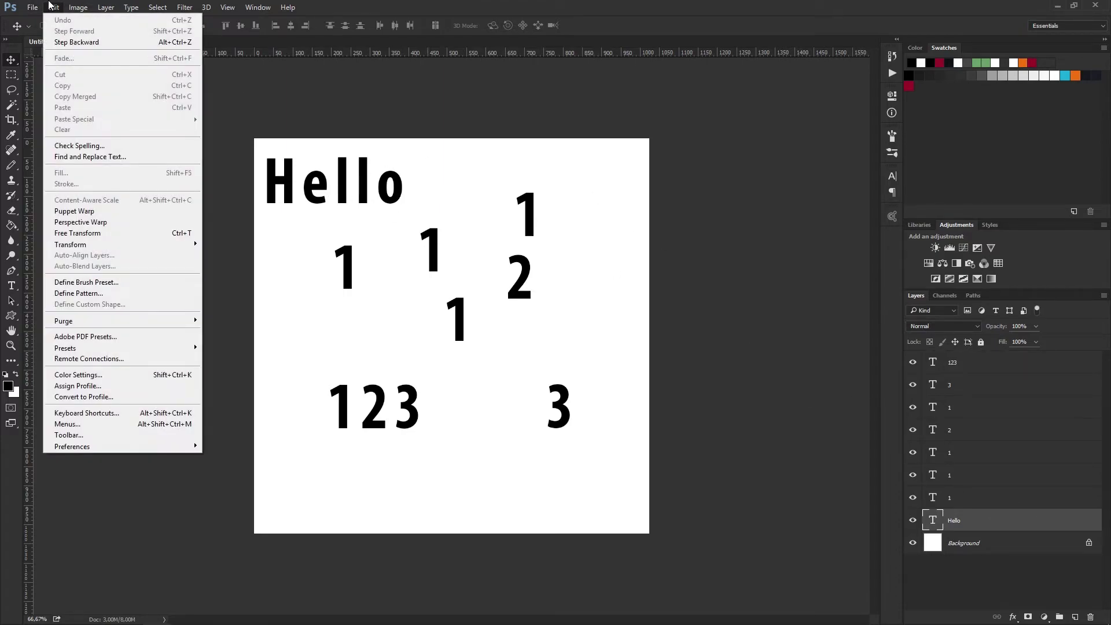
left_click(104, 156)
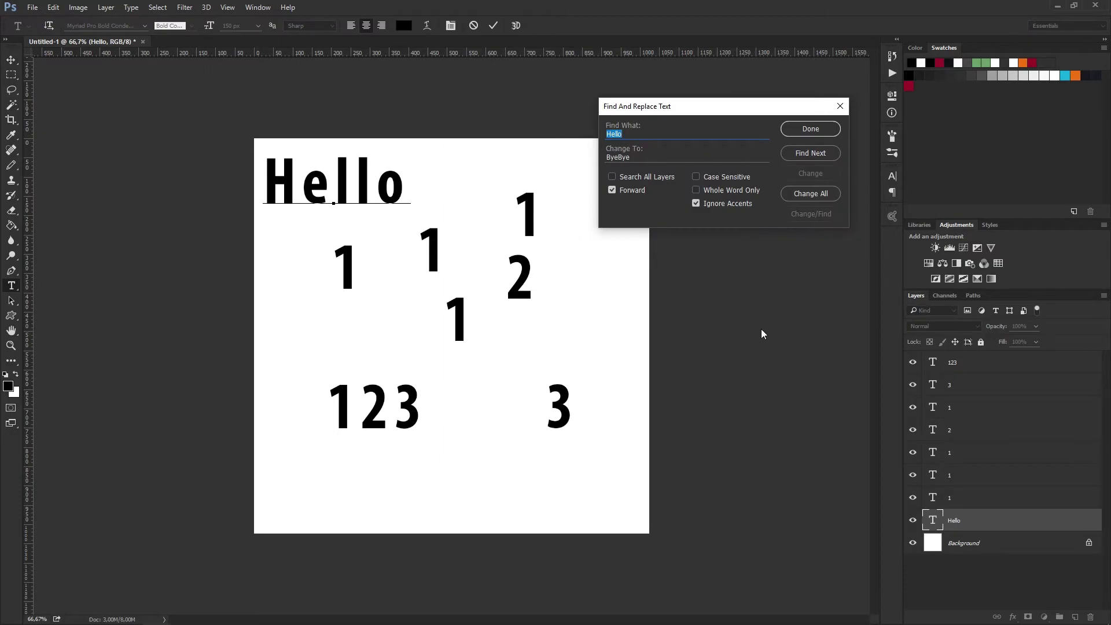
left_click(810, 194)
key("Return")
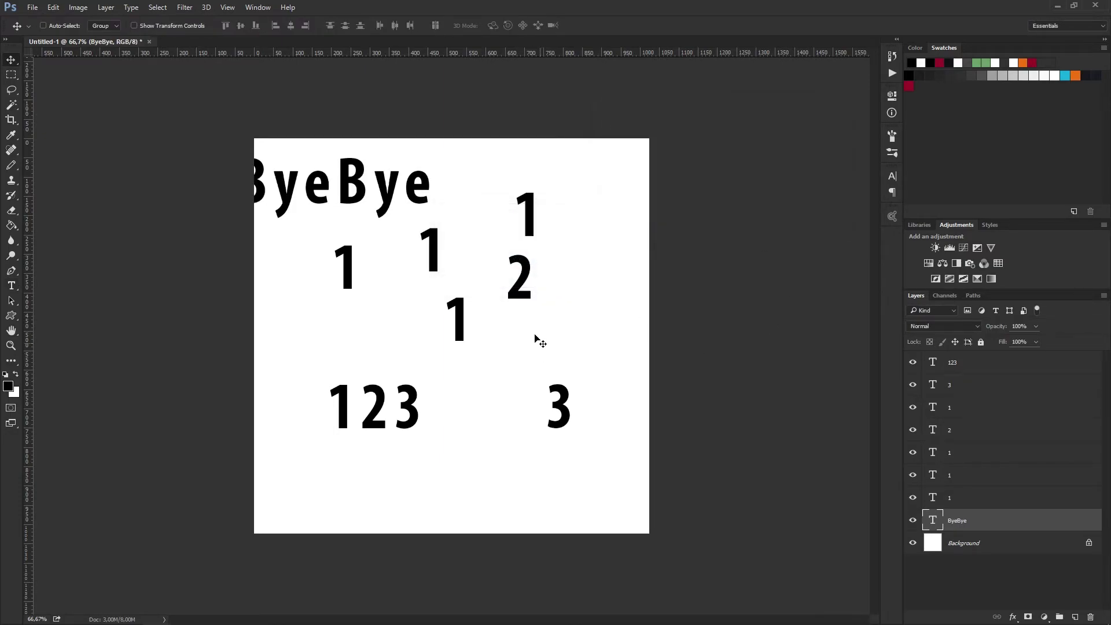
left_click_drag(310, 170, 332, 160)
Step: Use Find and Replace Text across all layers to change every '1' to '10', five replacements
left_click(53, 6)
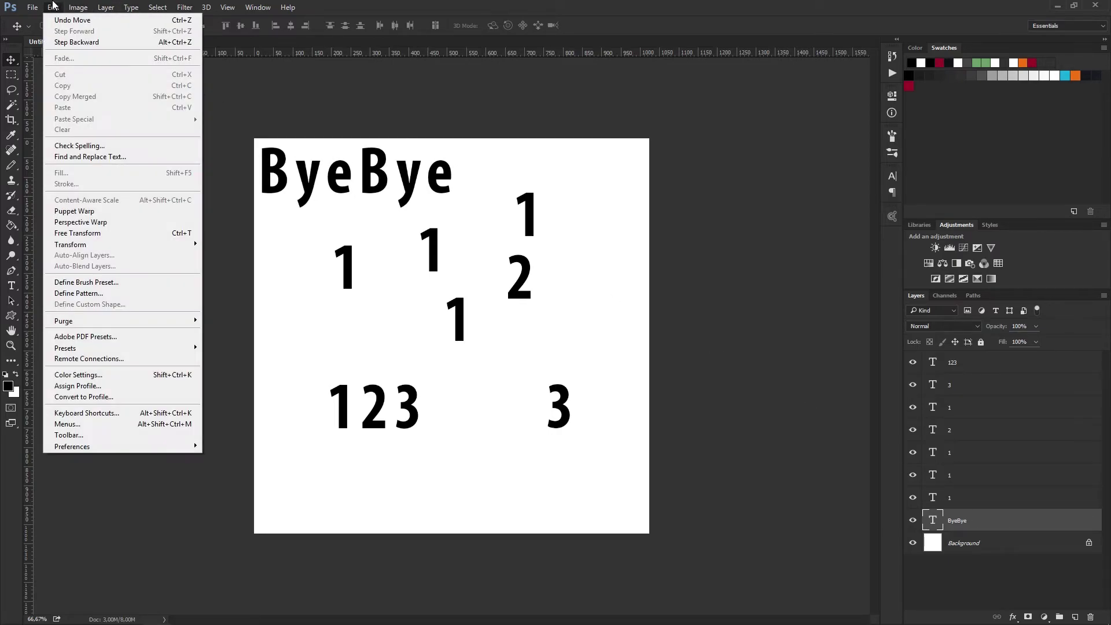
left_click(90, 156)
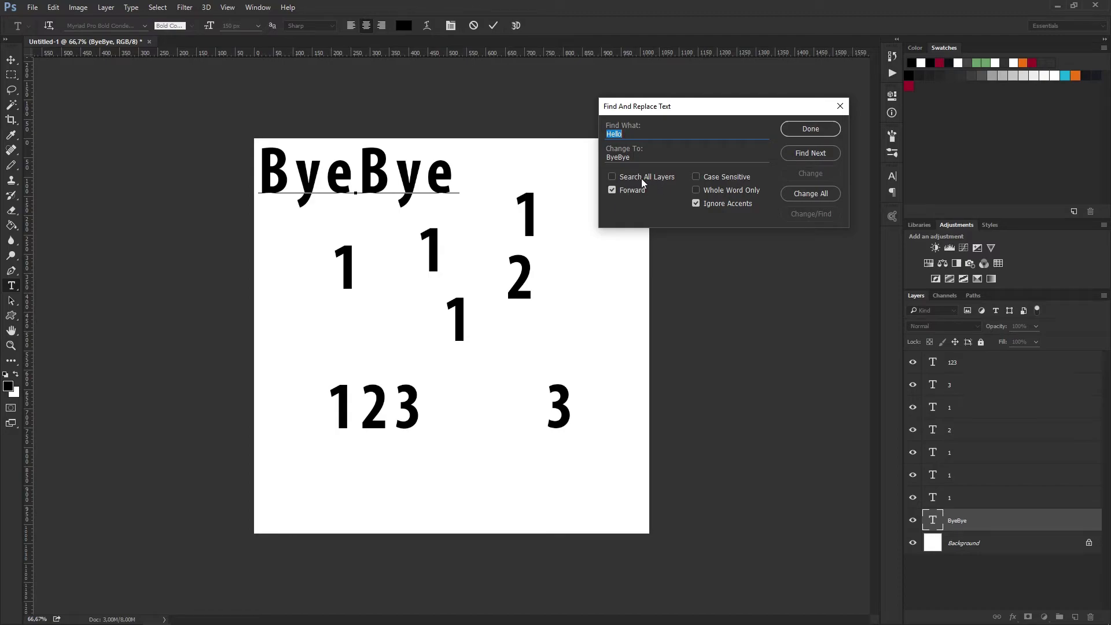
left_click(648, 183)
left_click_drag(652, 135, 599, 130)
type("1")
key("Tab")
type("1")
left_click(825, 195)
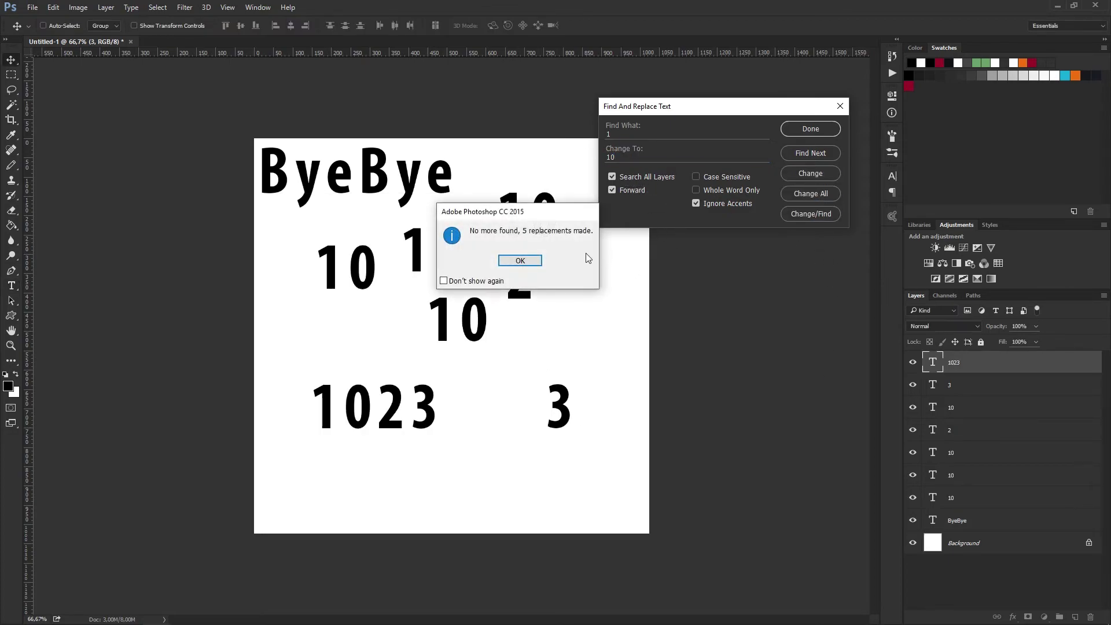
left_click(520, 260)
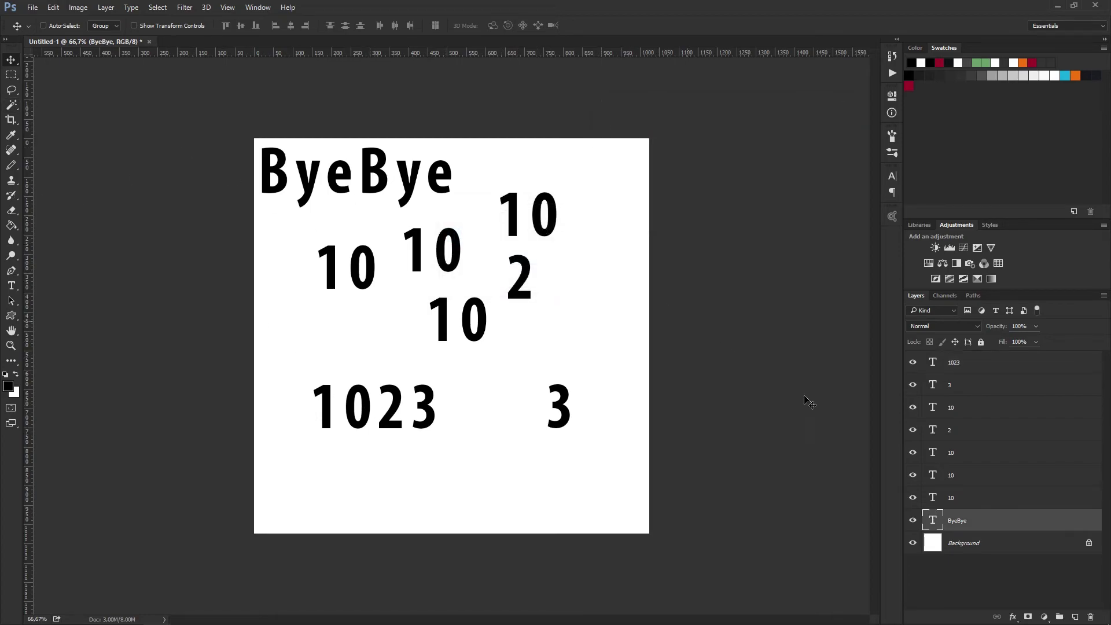
Step: Move the '1023' text further down-right, then marquee-select the entire canvas
left_click(972, 364)
left_click_drag(405, 397, 433, 424)
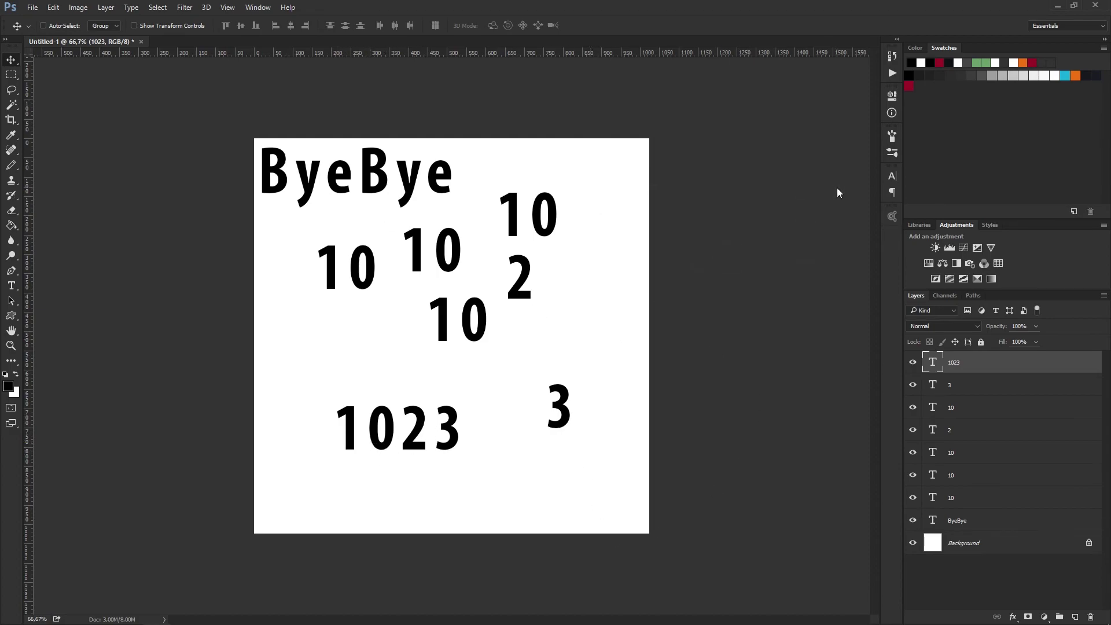
left_click(11, 74)
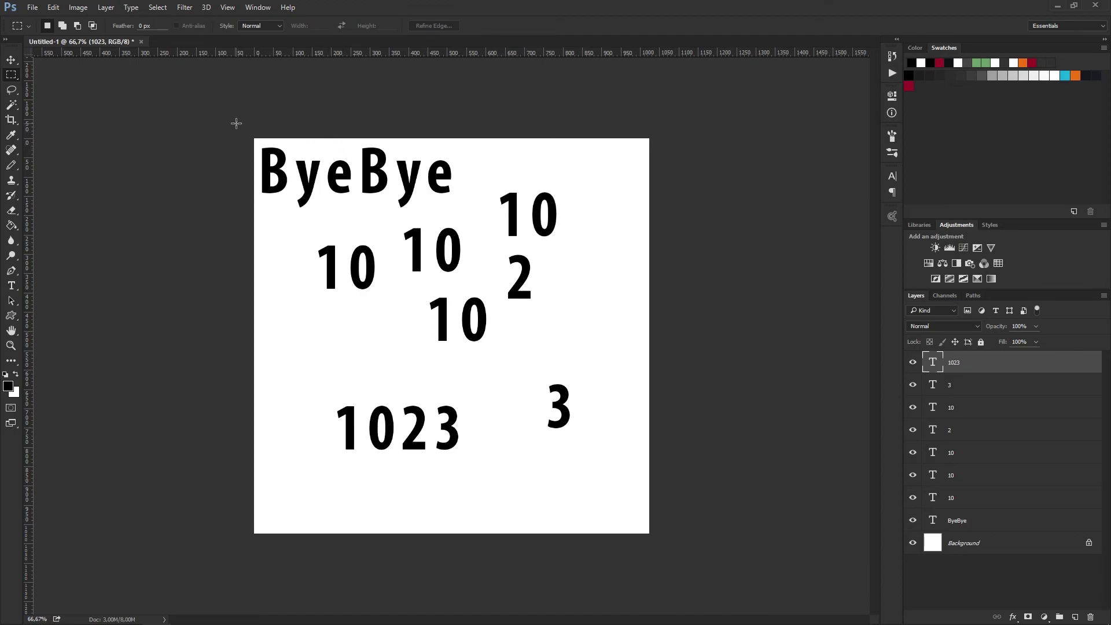
left_click_drag(237, 123, 756, 570)
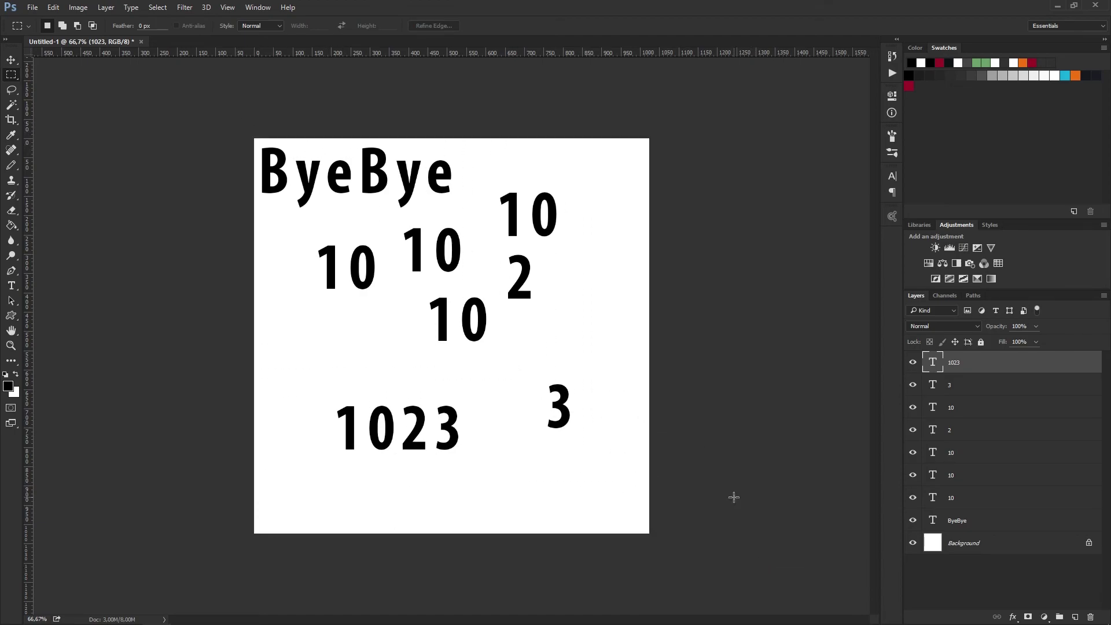